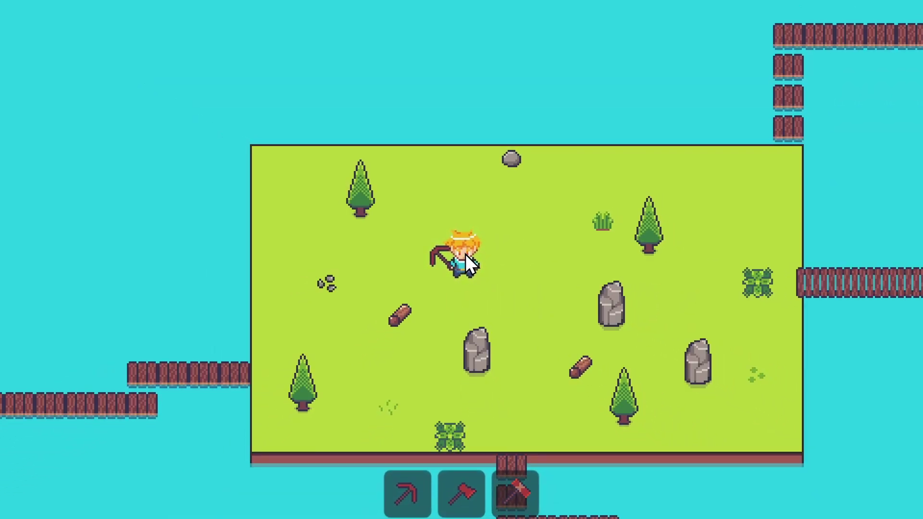
# Switch the character's held tool to the axe, the hammer and finally the pickaxe.
pyautogui.click(470, 493)
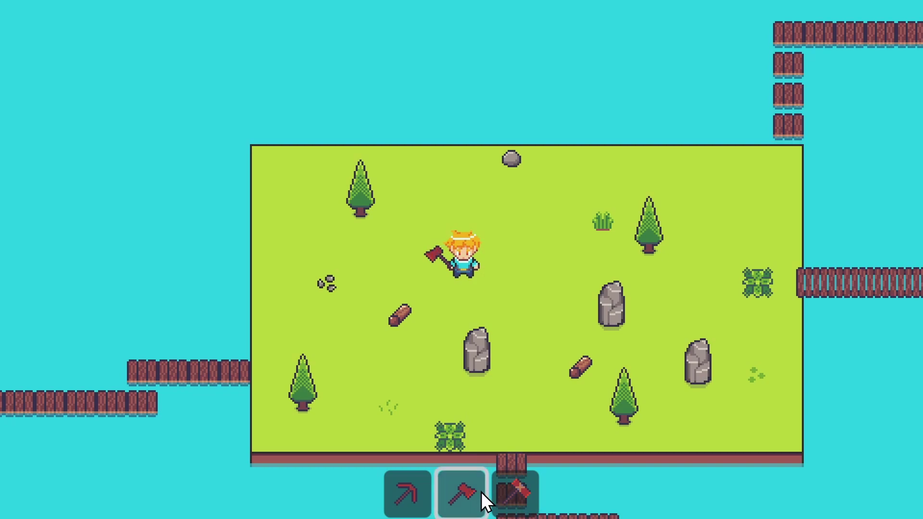
pyautogui.click(511, 491)
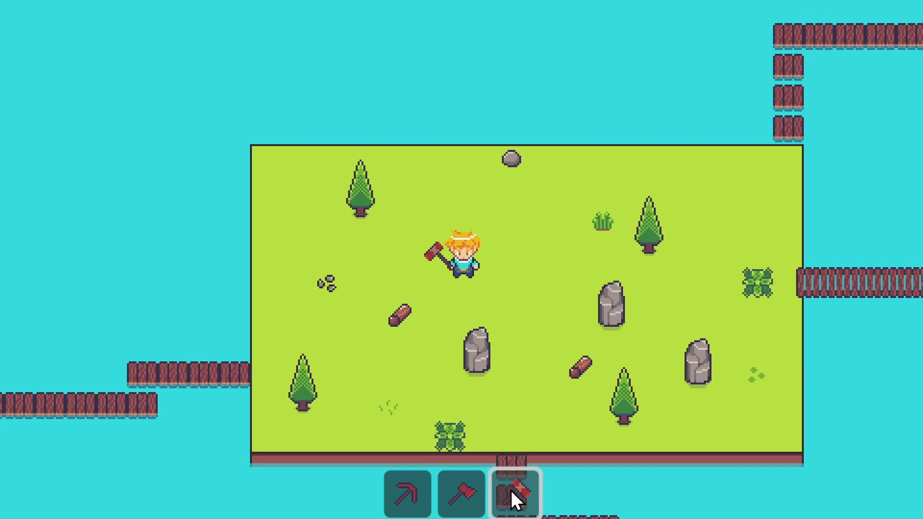
pyautogui.click(423, 491)
# Walk to the nearest tall rock south of the character and mine it with the pickaxe until it breaks.
pyautogui.click(526, 336)
pyautogui.press('d')
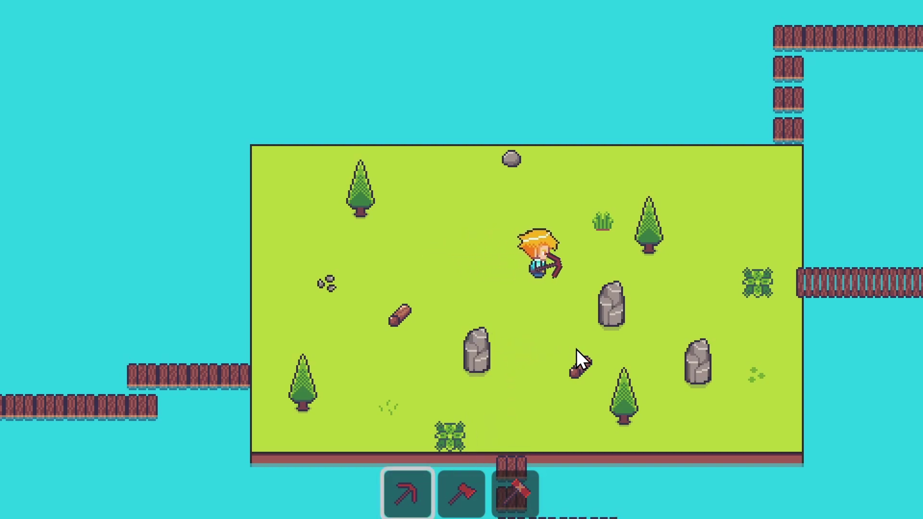
pyautogui.press('s')
pyautogui.press('a')
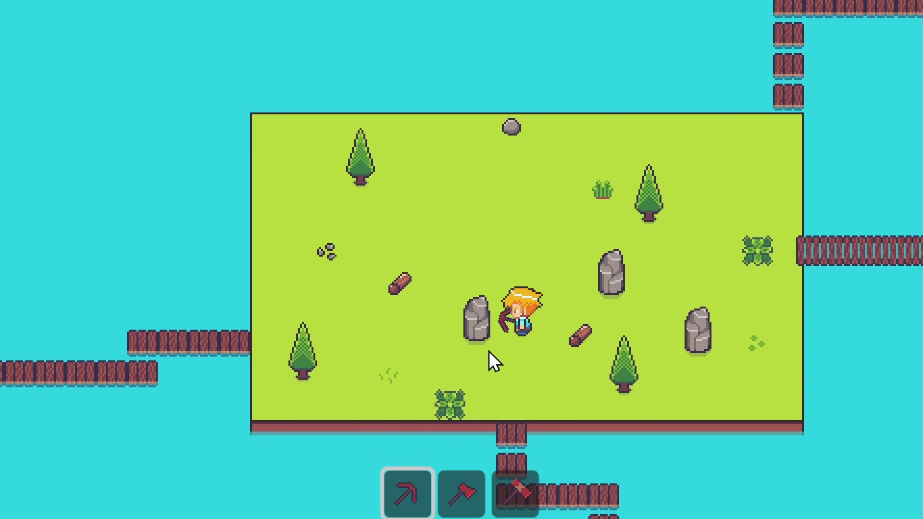
pyautogui.press('a')
pyautogui.click(581, 336)
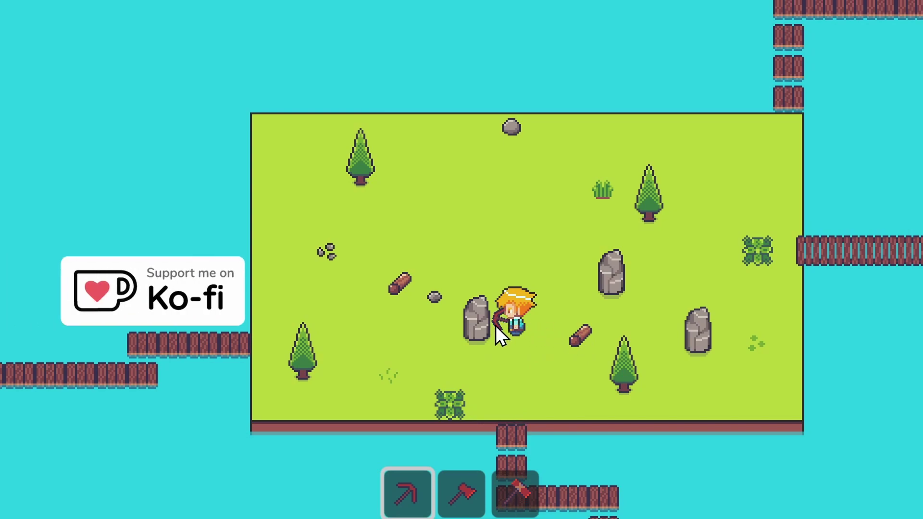
pyautogui.click(544, 332)
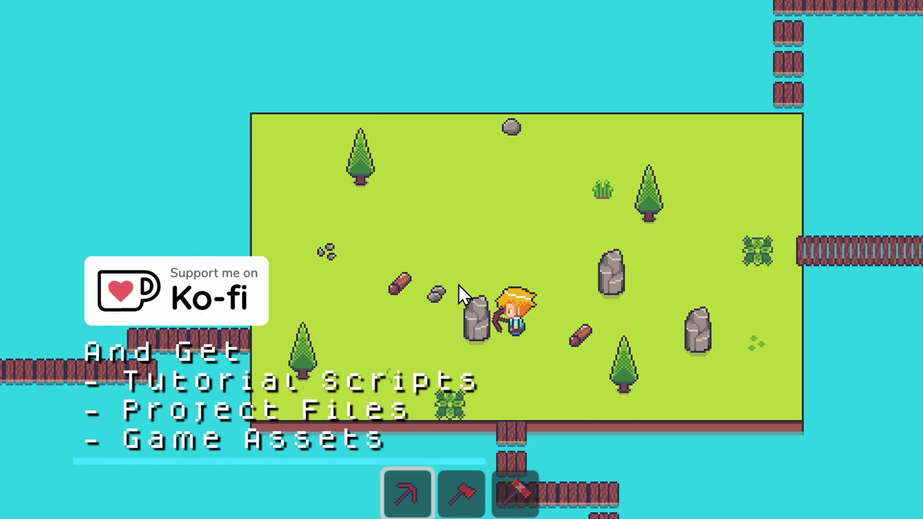
pyautogui.click(474, 314)
pyautogui.click(516, 323)
pyautogui.click(448, 298)
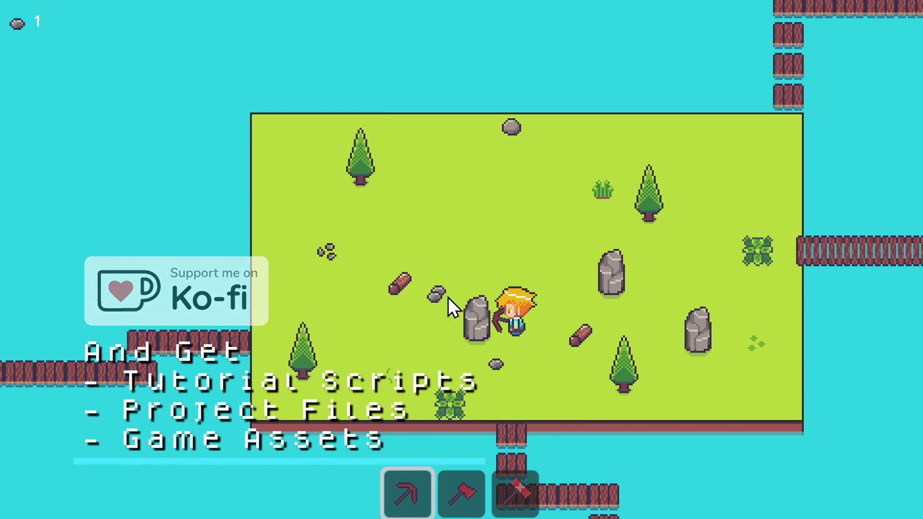
pyautogui.click(461, 294)
# Collect all the stones dropped around the mined rock's spot.
pyautogui.press('s')
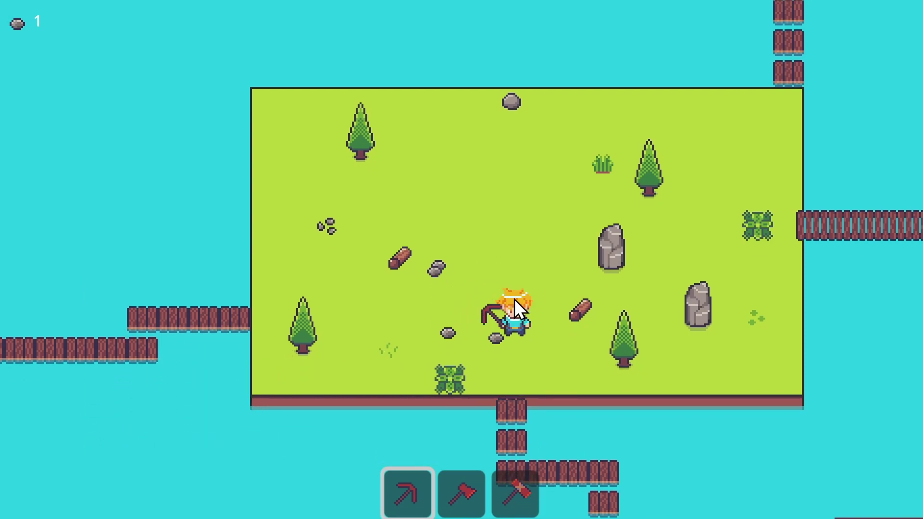
pyautogui.press('a')
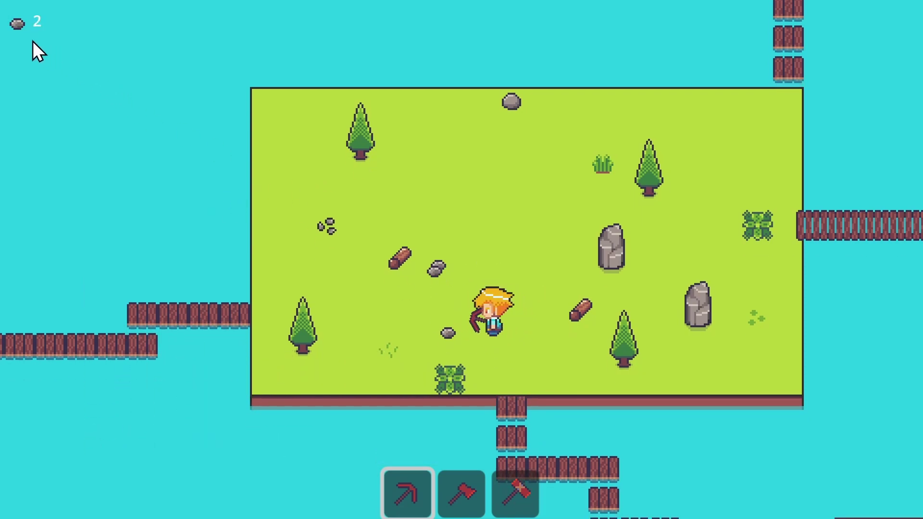
pyautogui.press('a')
pyautogui.press('w')
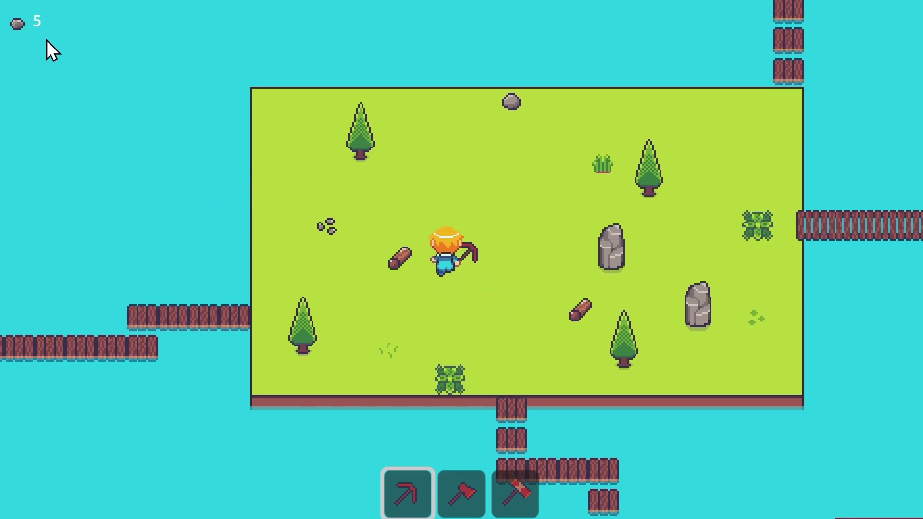
# Pick up the two wood logs lying on the grass island.
pyautogui.press('d')
pyautogui.press('a')
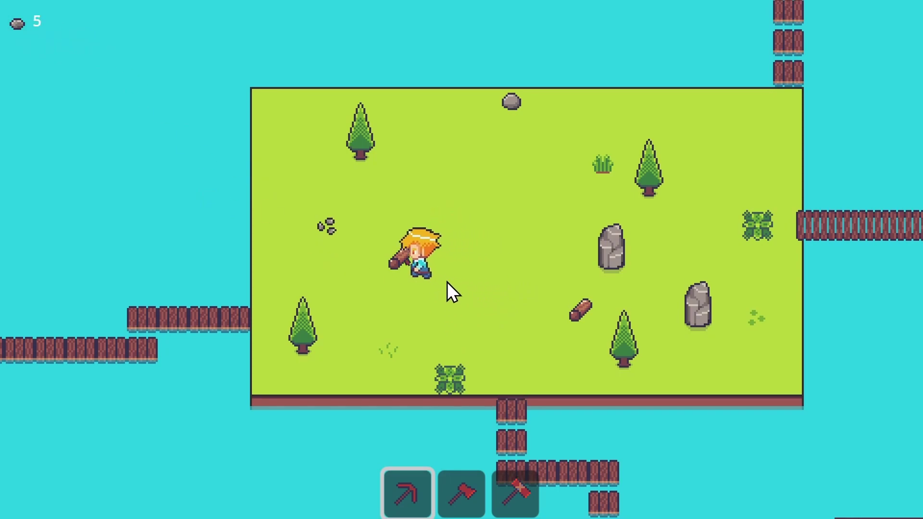
pyautogui.press('s')
pyautogui.press('d')
pyautogui.press('a')
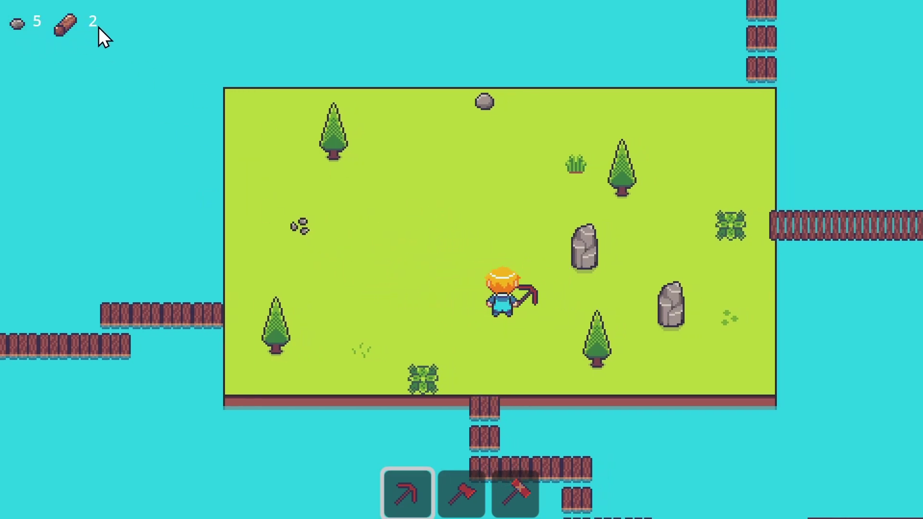
# Equip the axe and walk the character across the western bridge onto the dark island.
pyautogui.press('w')
pyautogui.press('a')
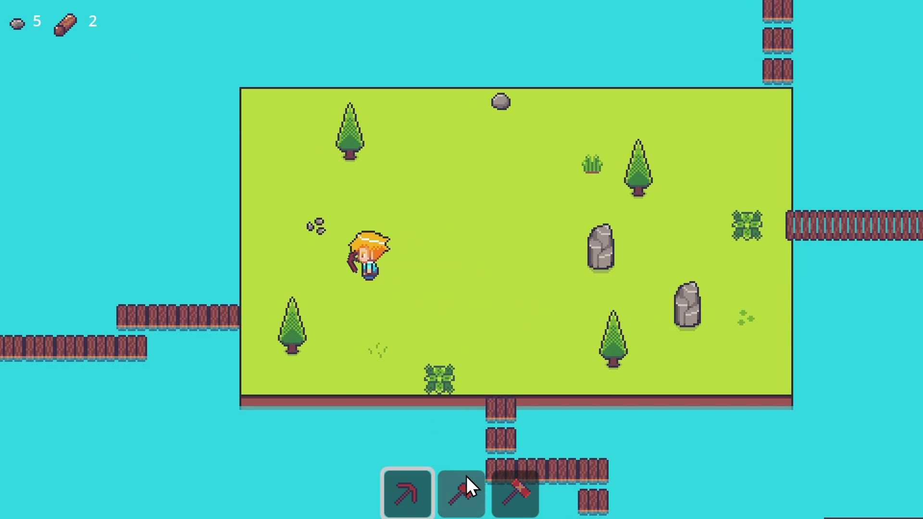
pyautogui.press('s')
pyautogui.press('a')
pyautogui.click(465, 484)
pyautogui.press('a')
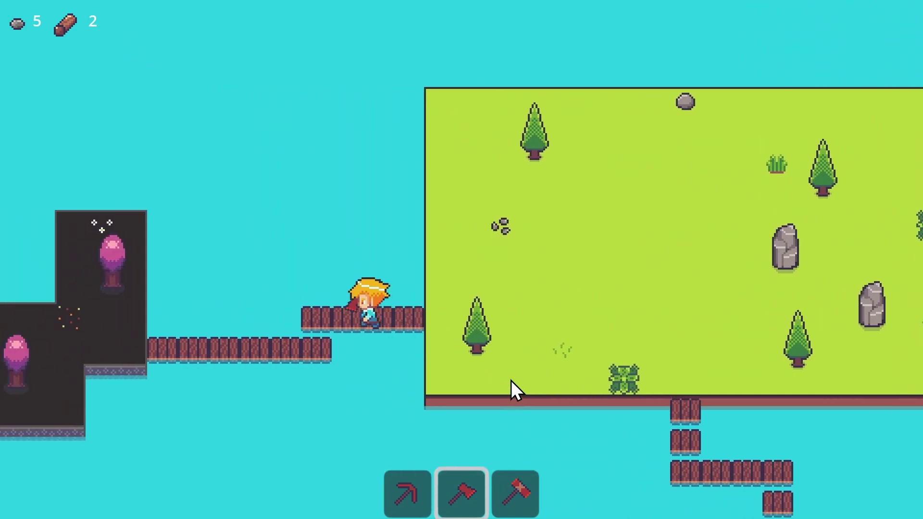
pyautogui.press('a')
pyautogui.press('w')
pyautogui.press('d')
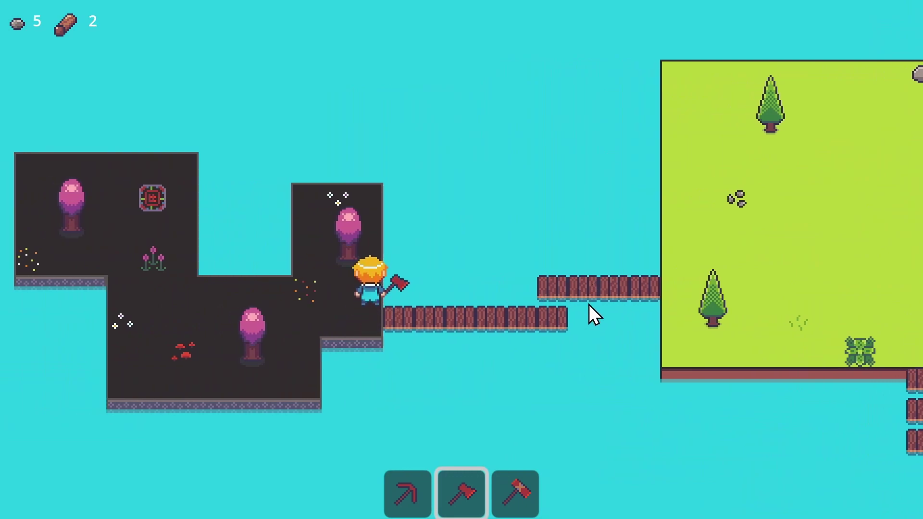
# Fell the pink tree nearest the bridge on the dark island with the axe.
pyautogui.press('a')
pyautogui.press('s')
pyautogui.press('d')
pyautogui.press('a')
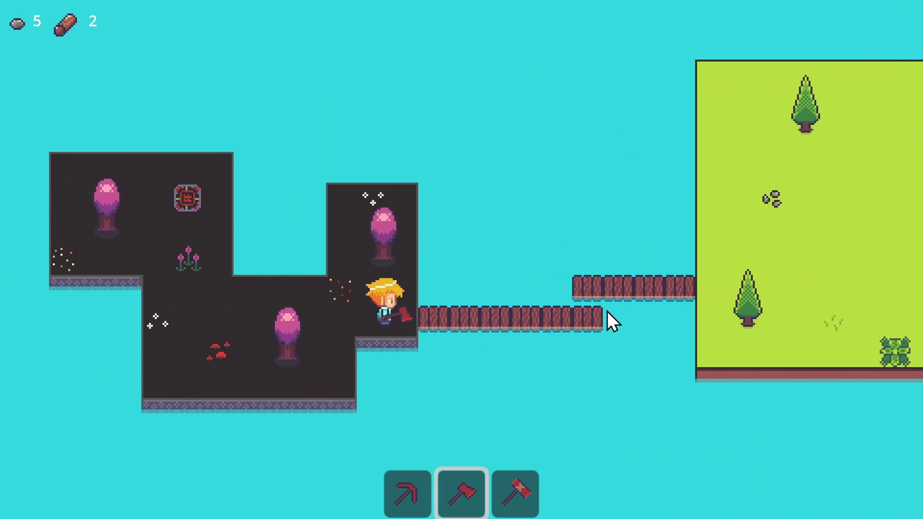
pyautogui.press('a')
pyautogui.press('w')
pyautogui.click(588, 328)
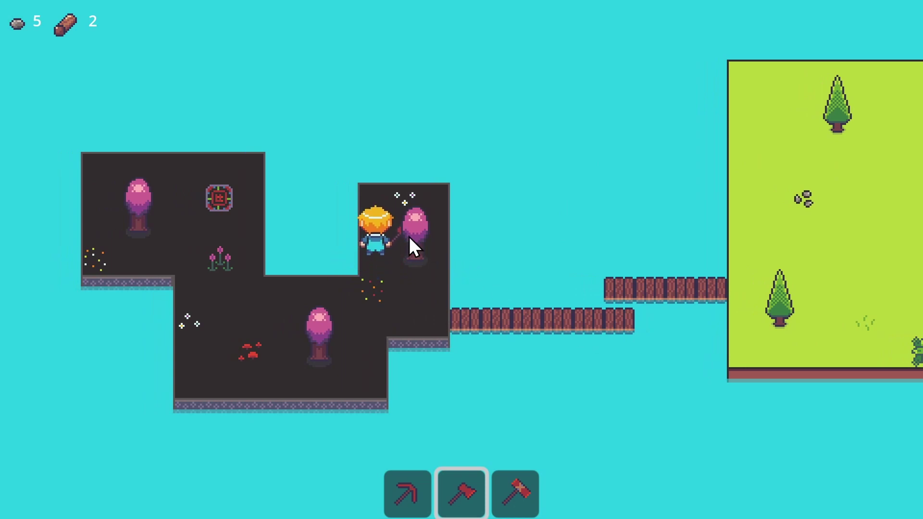
pyautogui.press('a')
pyautogui.click(424, 247)
pyautogui.press('d')
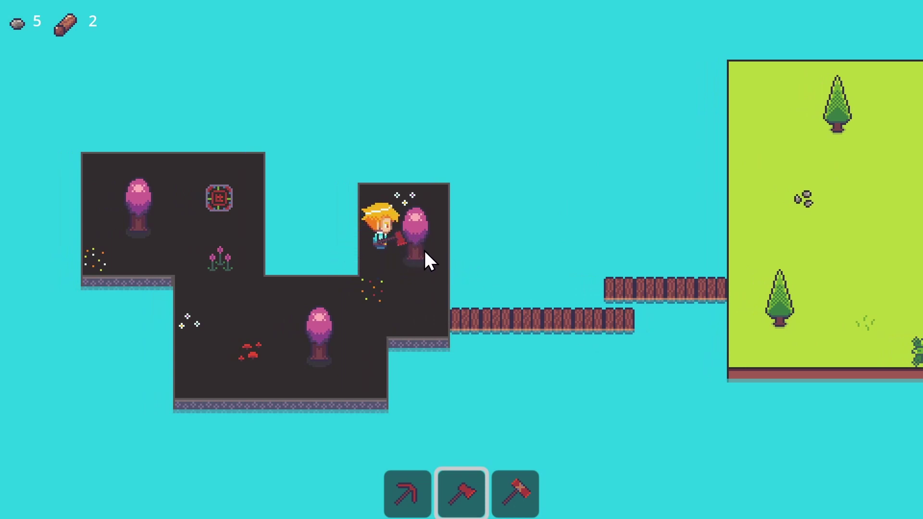
pyautogui.click(424, 250)
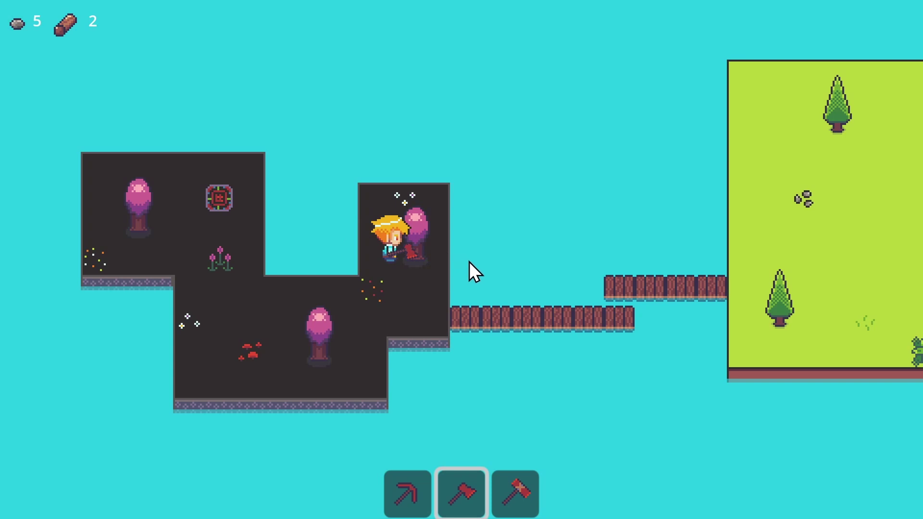
pyautogui.click(455, 262)
pyautogui.click(424, 232)
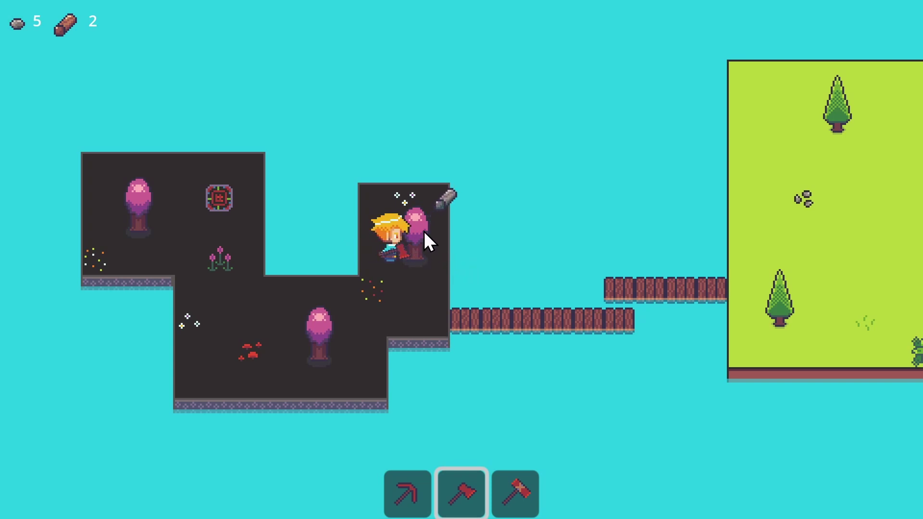
pyautogui.click(424, 226)
pyautogui.click(428, 230)
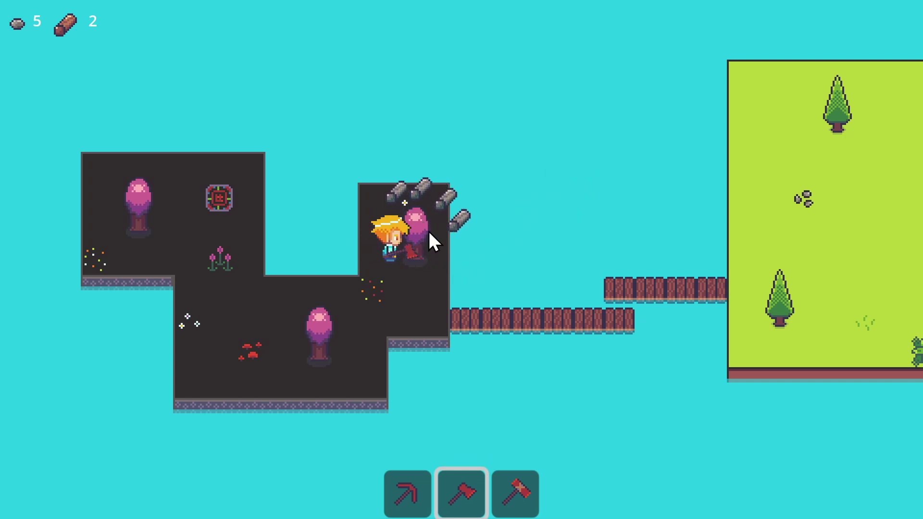
pyautogui.click(444, 213)
# Collect all the grey logs dropped by the felled pink tree.
pyautogui.press('w')
pyautogui.press('d')
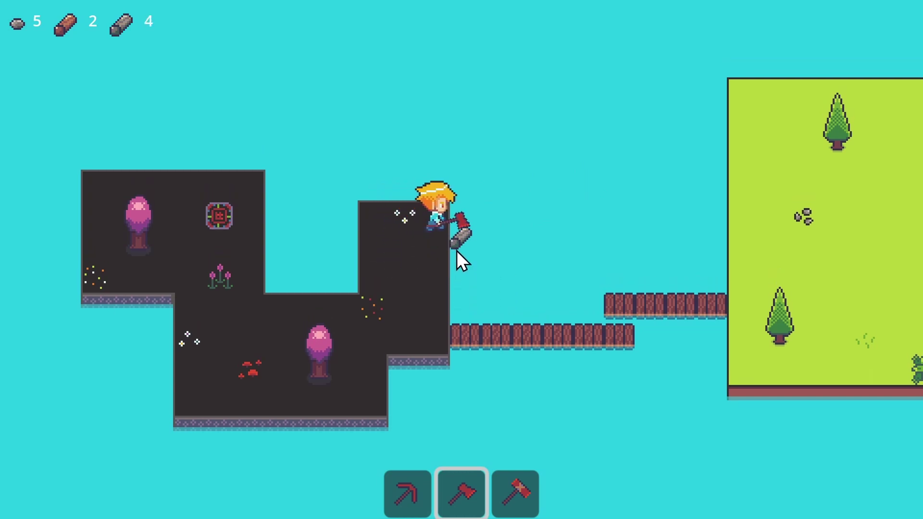
pyautogui.press('s')
pyautogui.press('d')
# Walk back over the grass island and along the southern bridge to the desert island's trees.
pyautogui.press('d')
pyautogui.press('w')
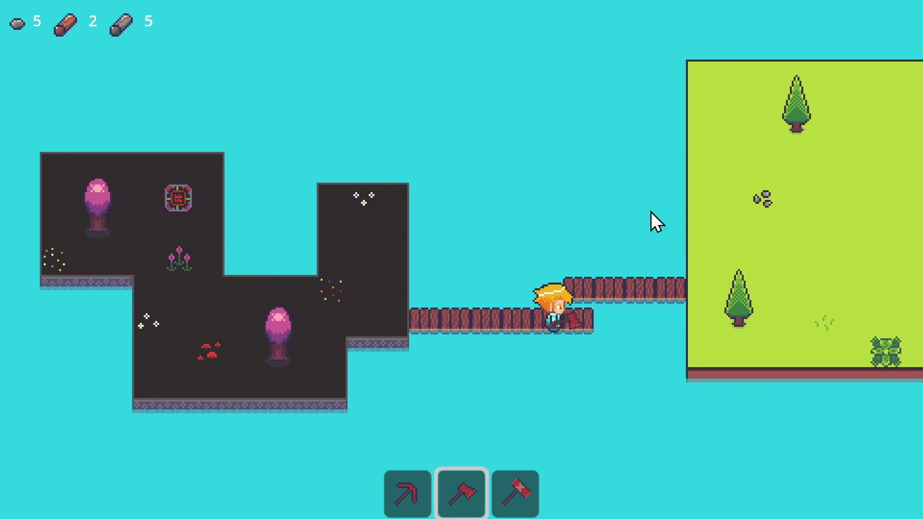
pyautogui.press('d')
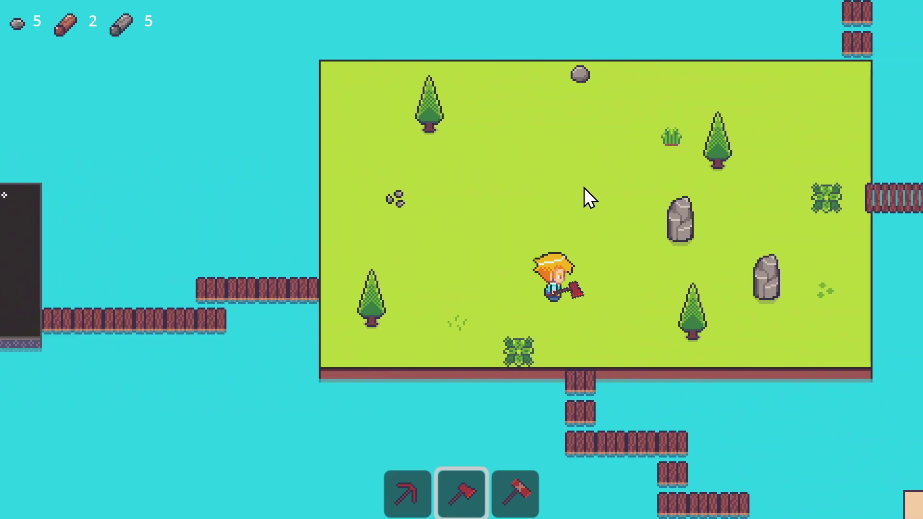
pyautogui.press('s')
pyautogui.press('d')
pyautogui.press('s')
pyautogui.press('s')
pyautogui.press('d')
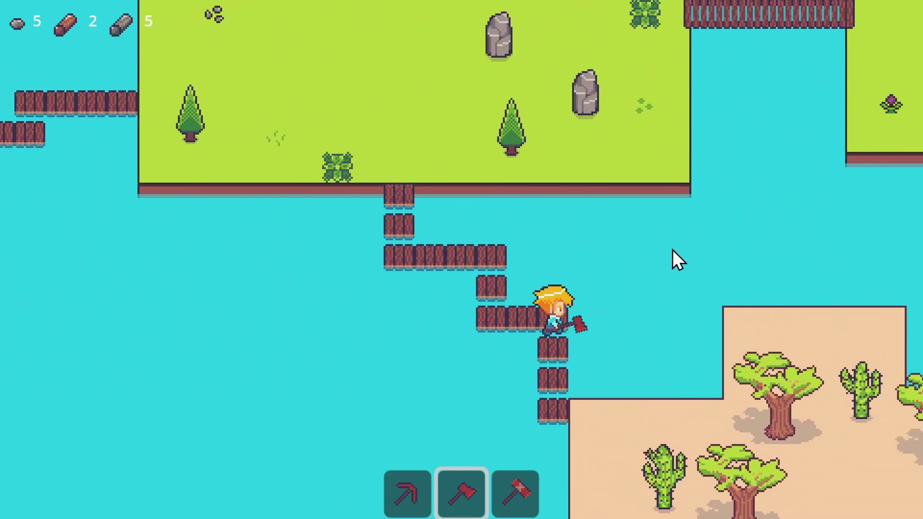
pyautogui.press('s')
pyautogui.press('d')
pyautogui.press('s')
pyautogui.press('s')
pyautogui.press('d')
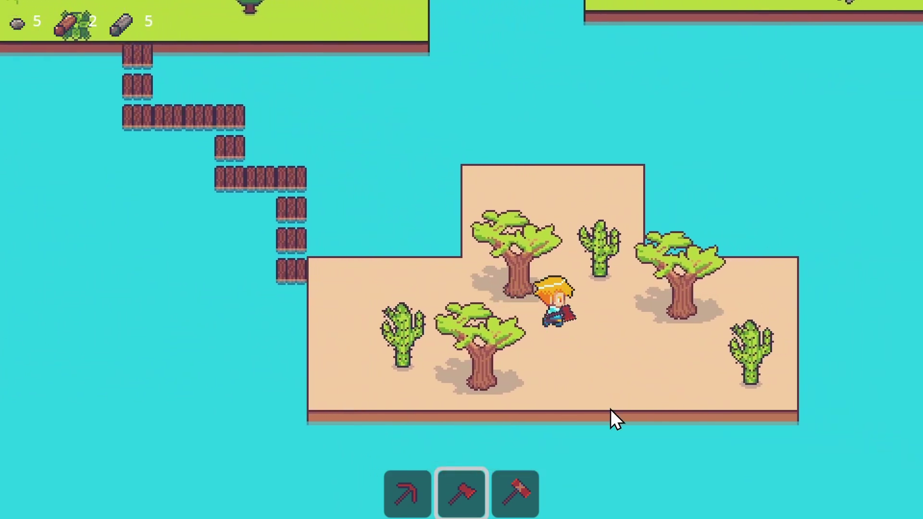
# Chop the northern savanna tree on the desert island with the axe and gather its wood logs.
pyautogui.press('w')
pyautogui.press('a')
pyautogui.click(488, 289)
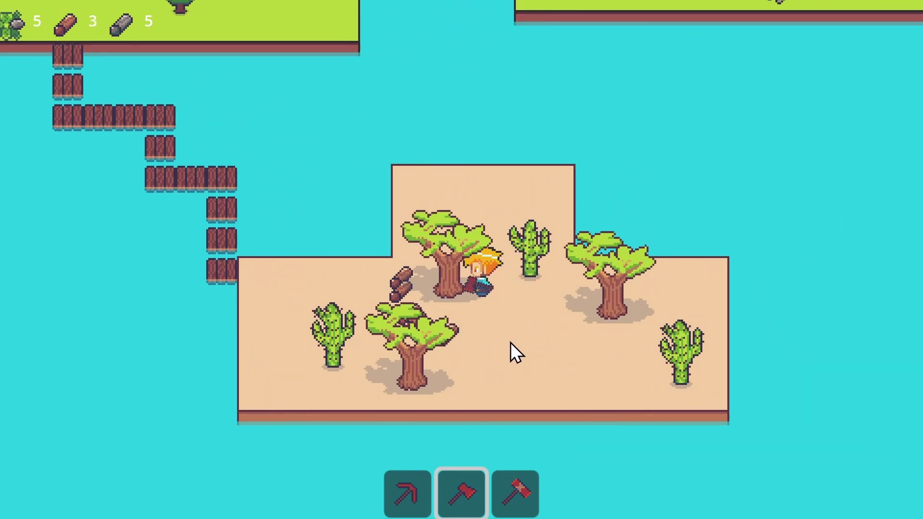
pyautogui.click(510, 343)
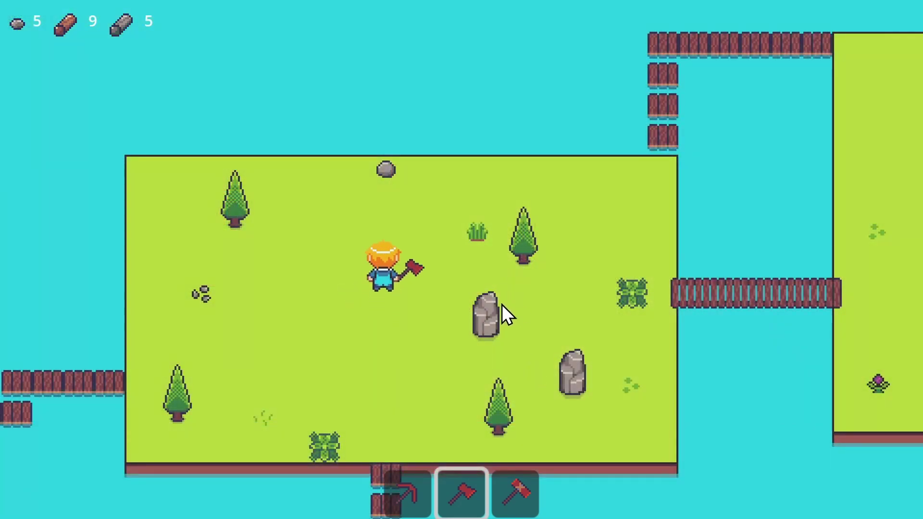
# Walk the character back north to the open area of the grass island.
pyautogui.press('w')
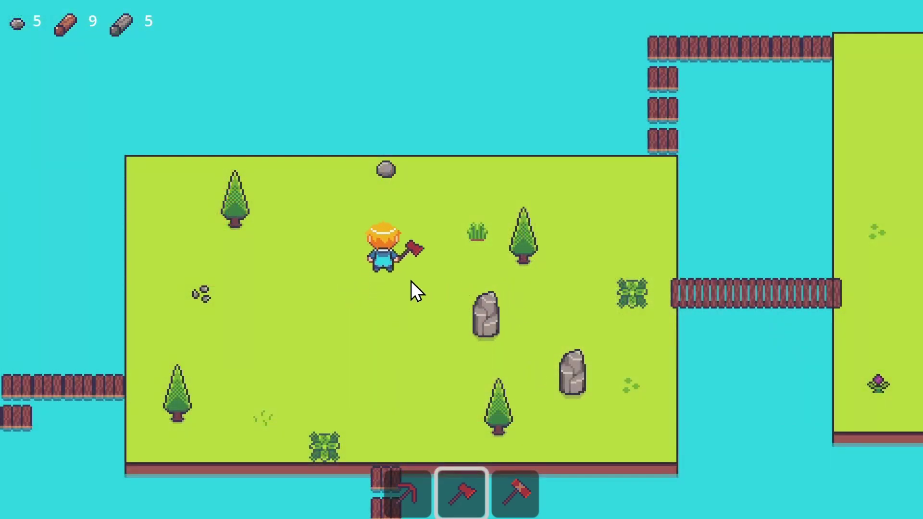
pyautogui.press('a')
pyautogui.press('w')
pyautogui.press('s')
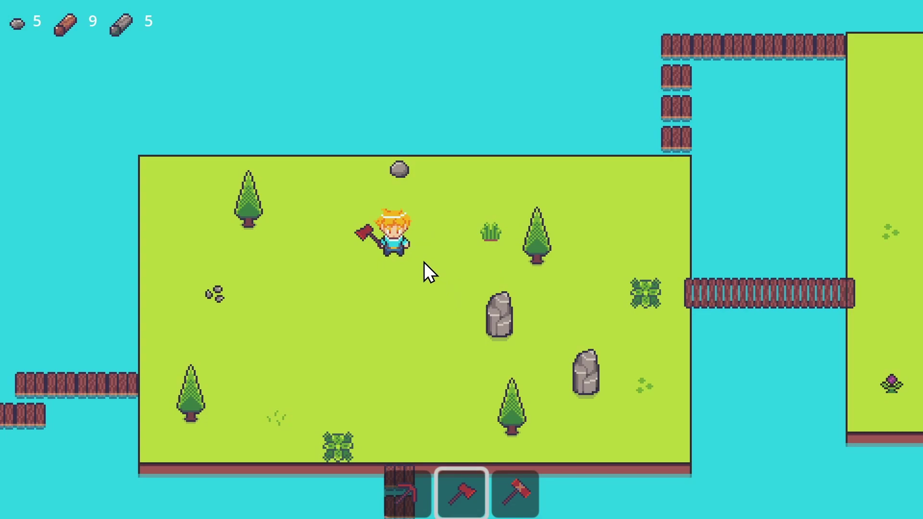
# Swing the axe and the pickaxe on open grass, switching between the two tools and ending with the pickaxe.
pyautogui.click(426, 265)
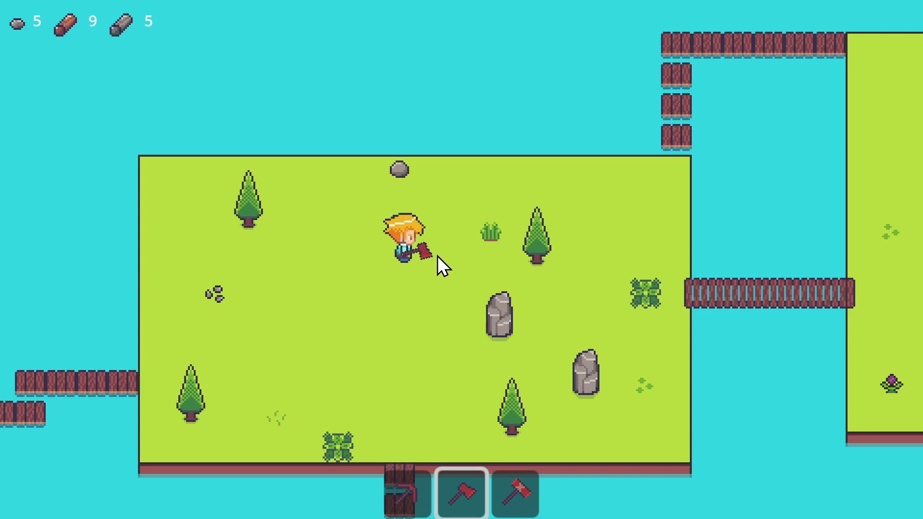
pyautogui.click(389, 267)
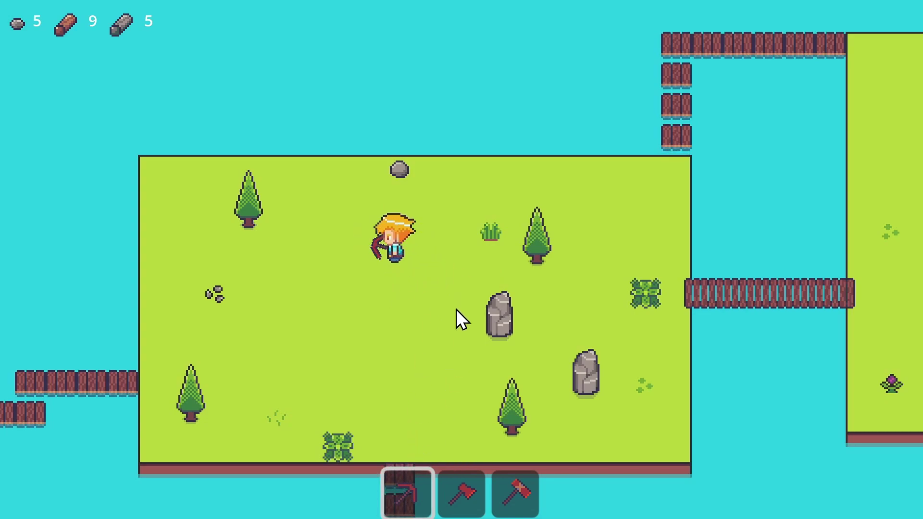
pyautogui.click(463, 344)
pyautogui.click(464, 498)
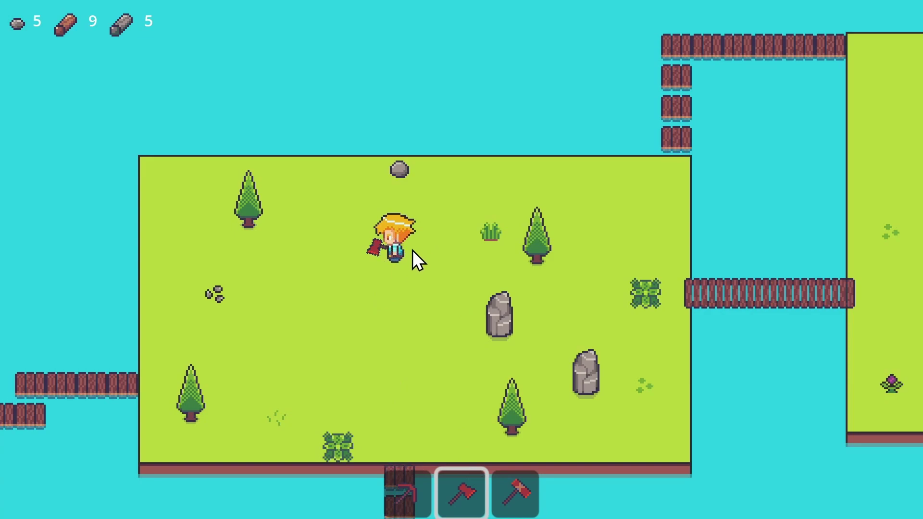
pyautogui.press('1')
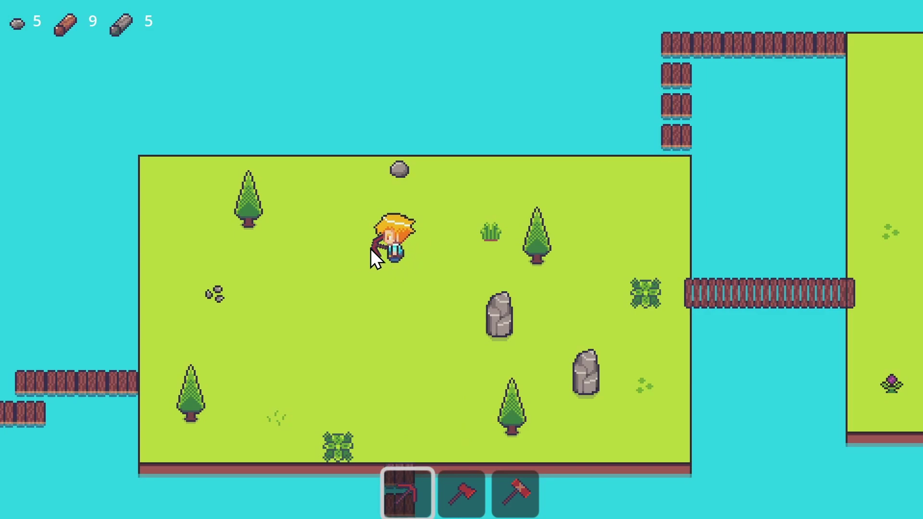
# End the test run and return to the game_level scene in the Godot editor.
pyautogui.press('d')
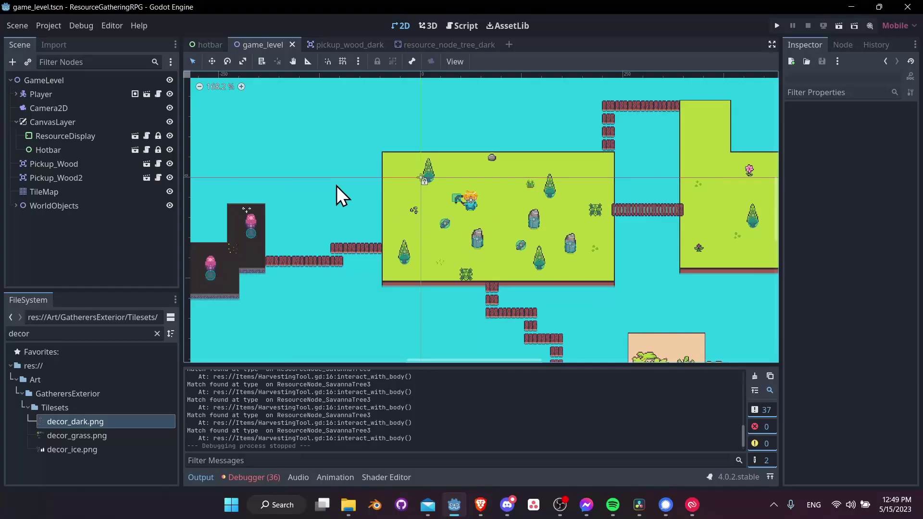
pyautogui.moveTo(447, 203); pyautogui.dragTo(422, 187, button='middle')
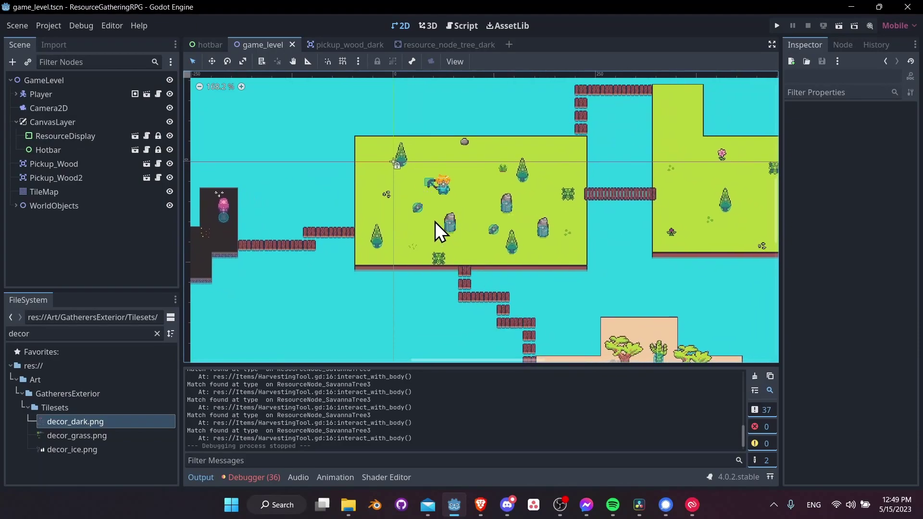
pyautogui.moveTo(426, 204); pyautogui.dragTo(443, 221, button='middle')
pyautogui.scroll(2, 453, 211)
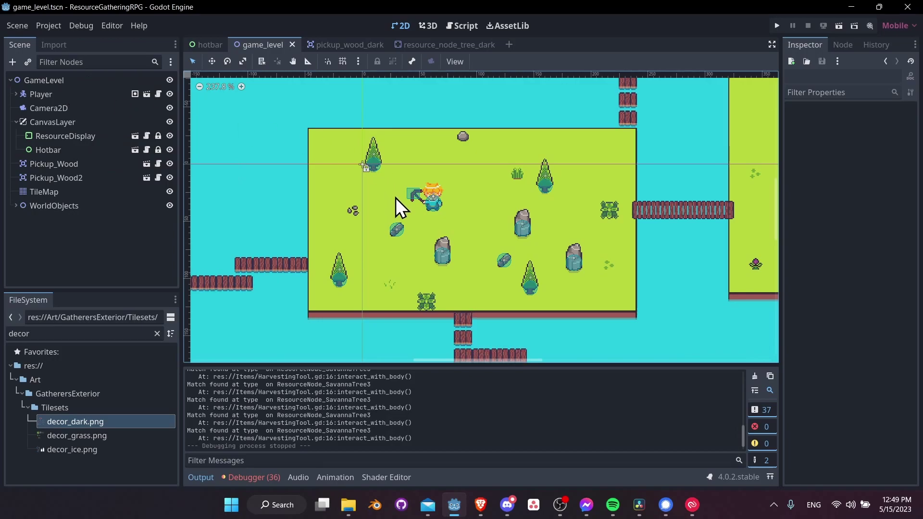
pyautogui.scroll(1, 404, 199)
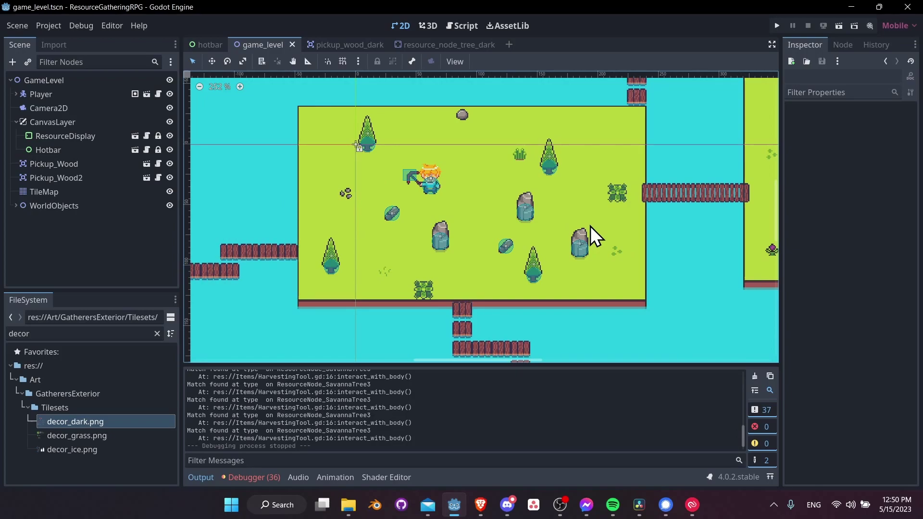
pyautogui.scroll(1, 691, 237)
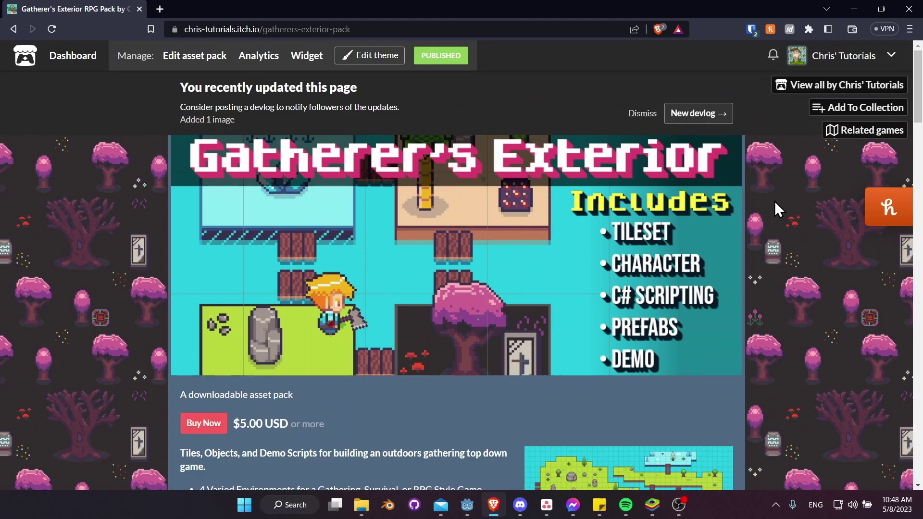
# Read through the Gatherer's Exterior asset pack page on itch.io, from its banner and feature list down to the tutorial series section.
pyautogui.scroll(-1, 428, 253)
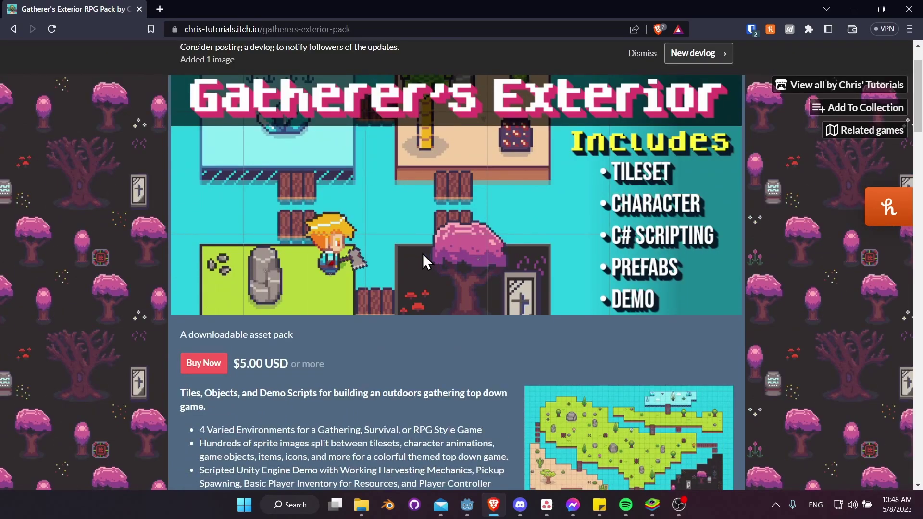
pyautogui.scroll(-5, 398, 259)
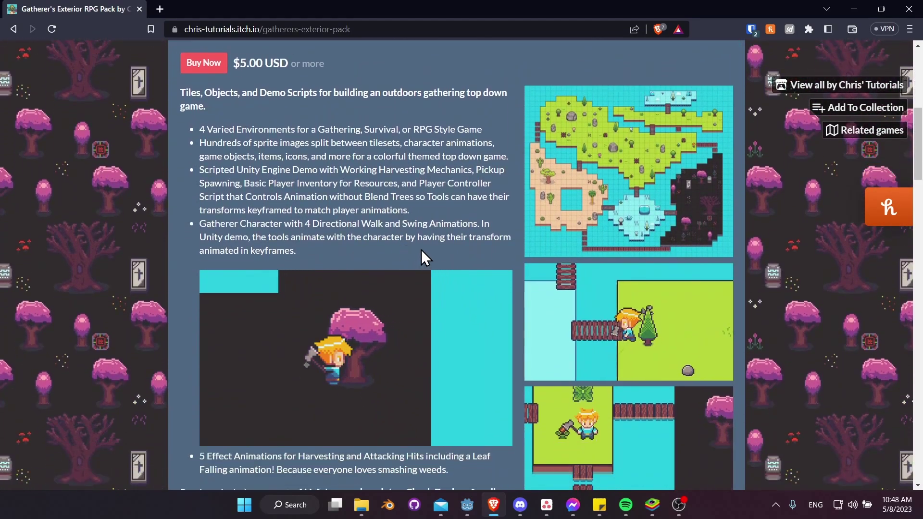
pyautogui.scroll(-1, 422, 250)
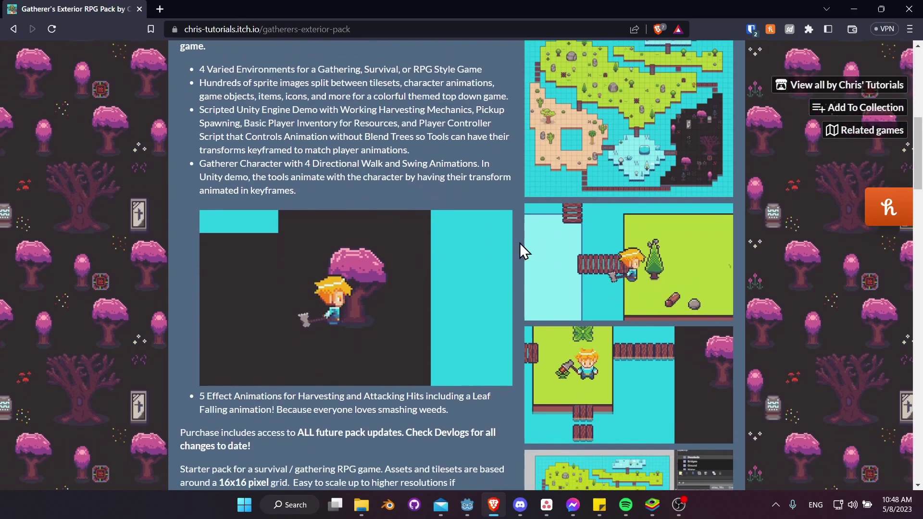
pyautogui.scroll(-1, 520, 243)
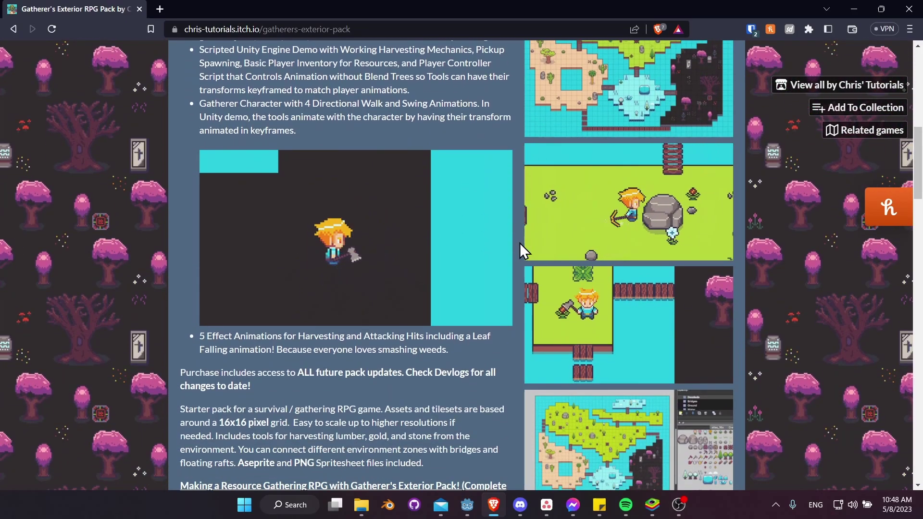
pyautogui.scroll(-1, 521, 244)
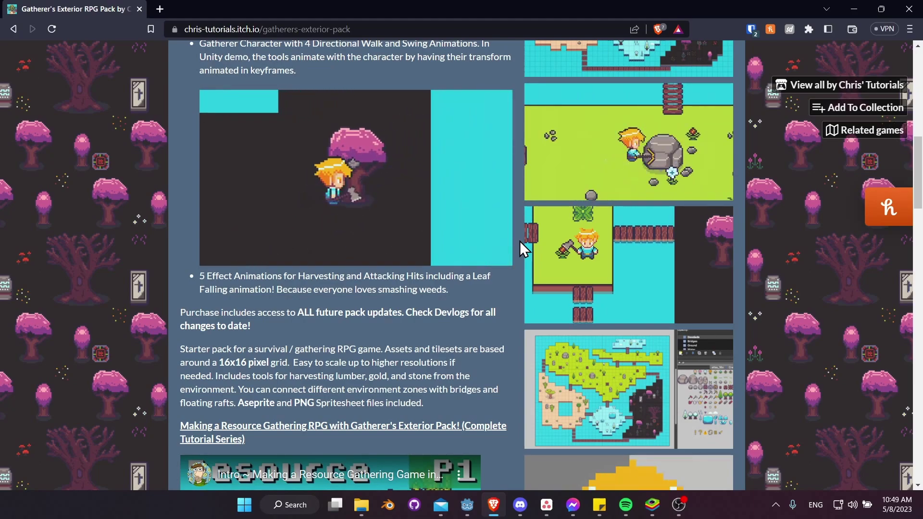
# Switch to the empty ResourceGatheringRPG project in Godot and show its res:// root folder in the file manager.
pyautogui.hotkey('alt', 'Tab')
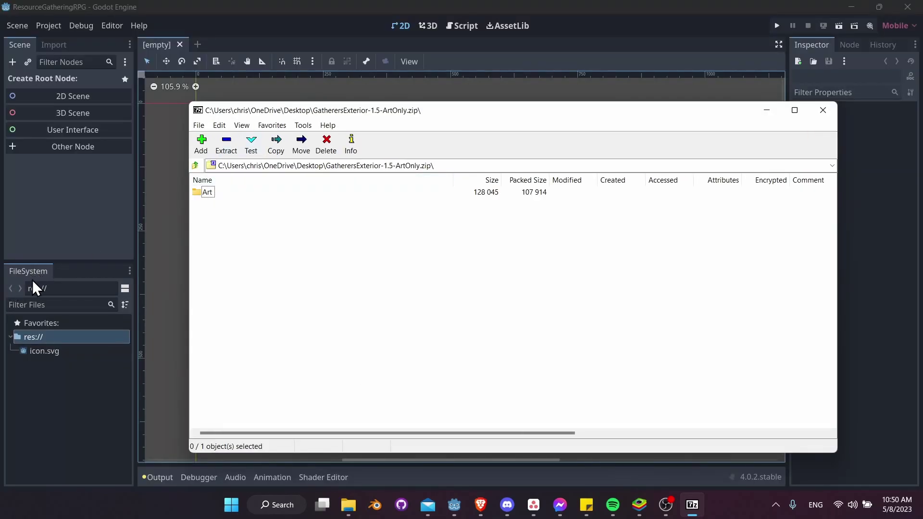
pyautogui.click(52, 335)
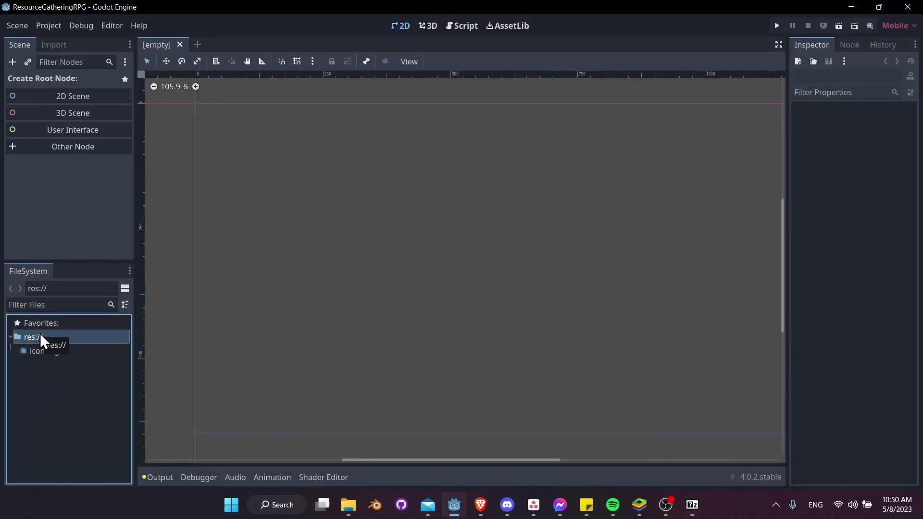
pyautogui.click(66, 383)
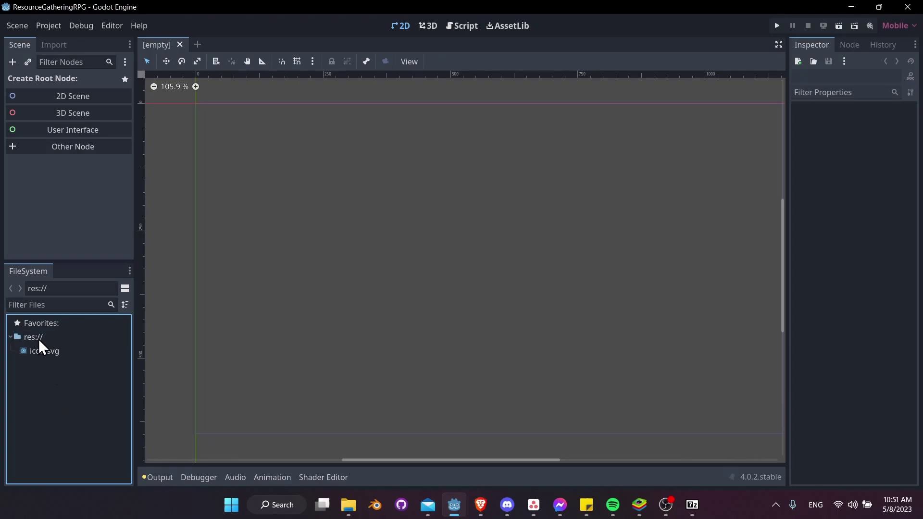
pyautogui.rightClick(46, 336)
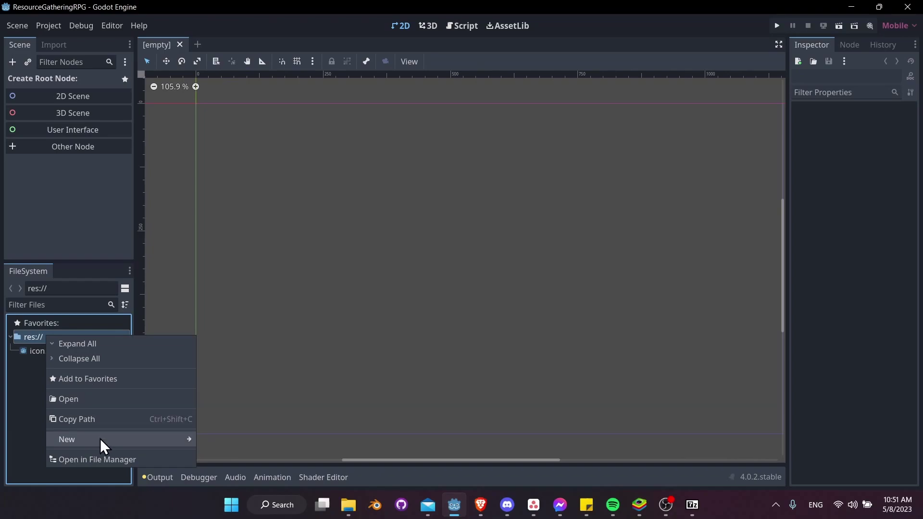
pyautogui.click(103, 455)
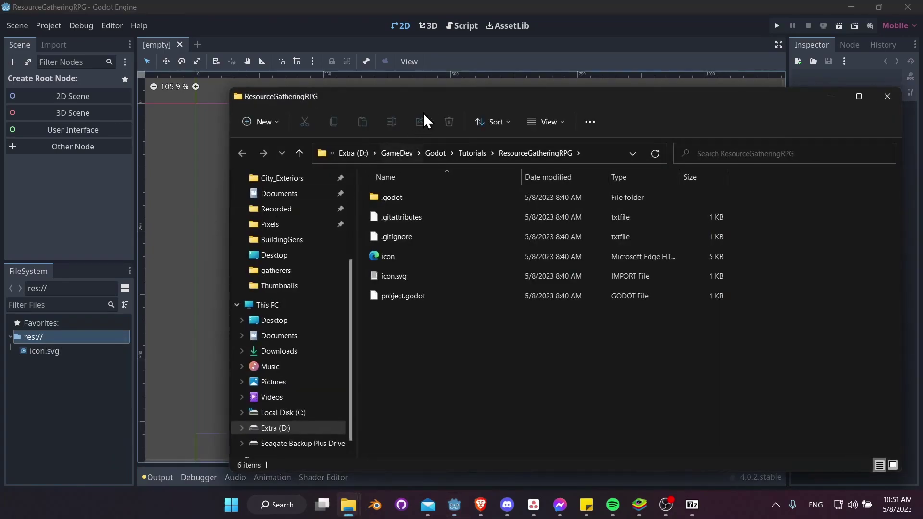
pyautogui.moveTo(428, 99); pyautogui.dragTo(305, 72)
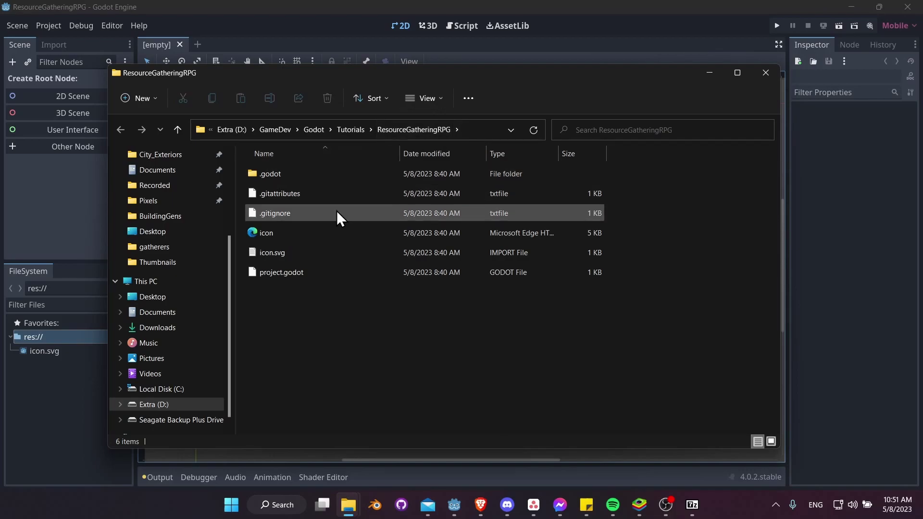
# Create a new folder named Art in the ResourceGatheringRPG project folder.
pyautogui.rightClick(313, 309)
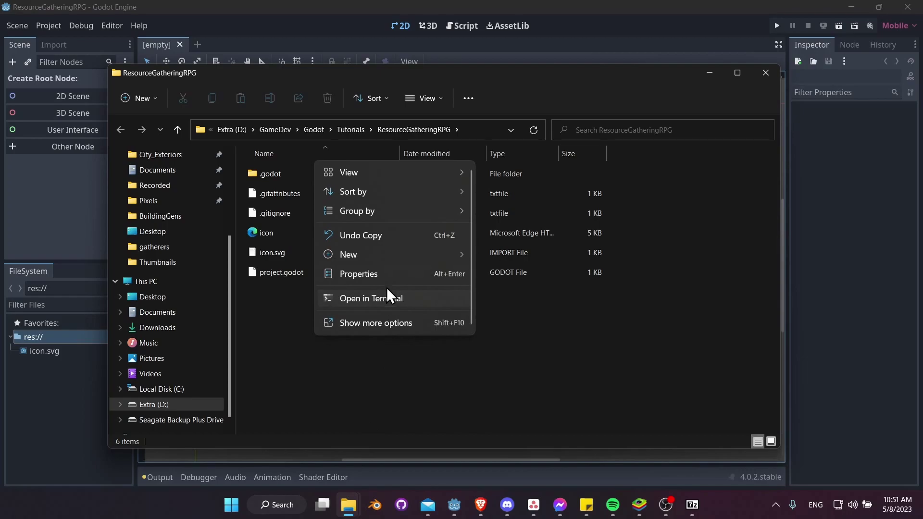
pyautogui.moveTo(391, 255)
pyautogui.click(495, 255)
pyautogui.write('Art')
pyautogui.press('Return')
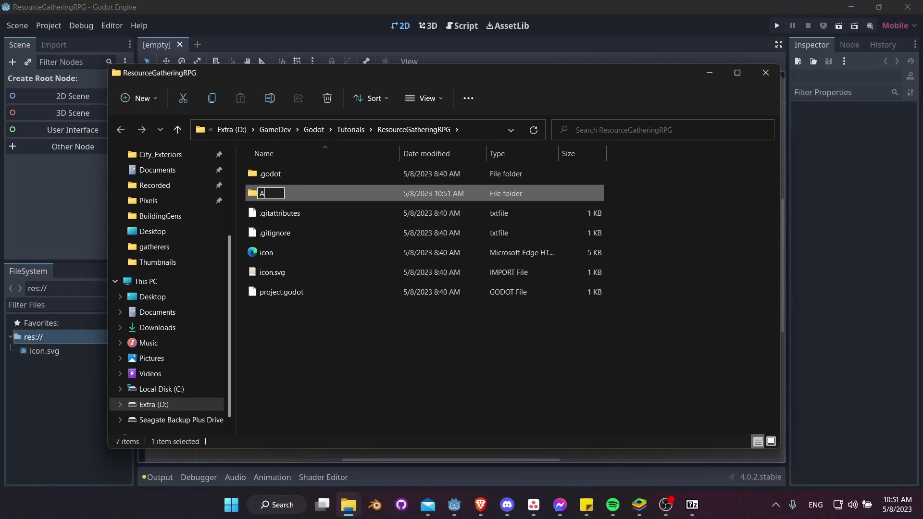
# Copy the Art folder from the GatherersExterior-1.5-ArtOnly.zip archive into the project's new Art folder.
pyautogui.doubleClick(302, 194)
pyautogui.click(693, 504)
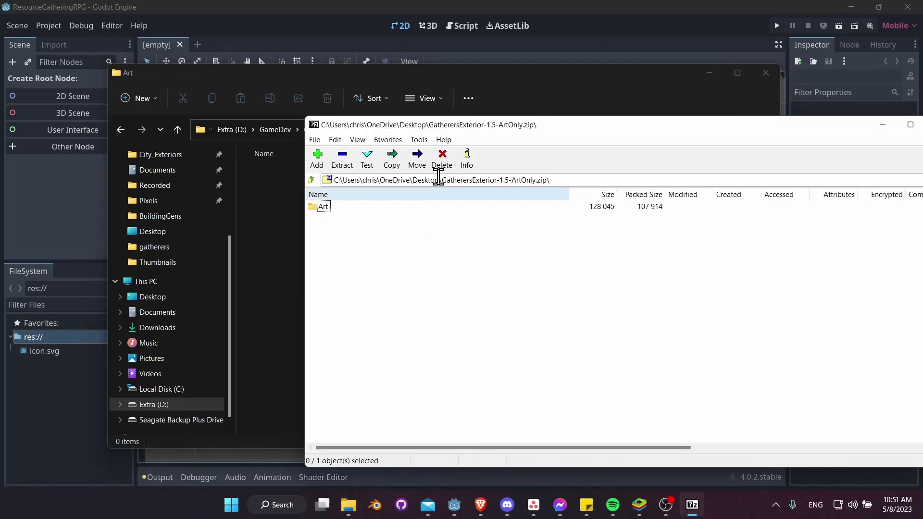
pyautogui.moveTo(533, 129); pyautogui.dragTo(527, 141)
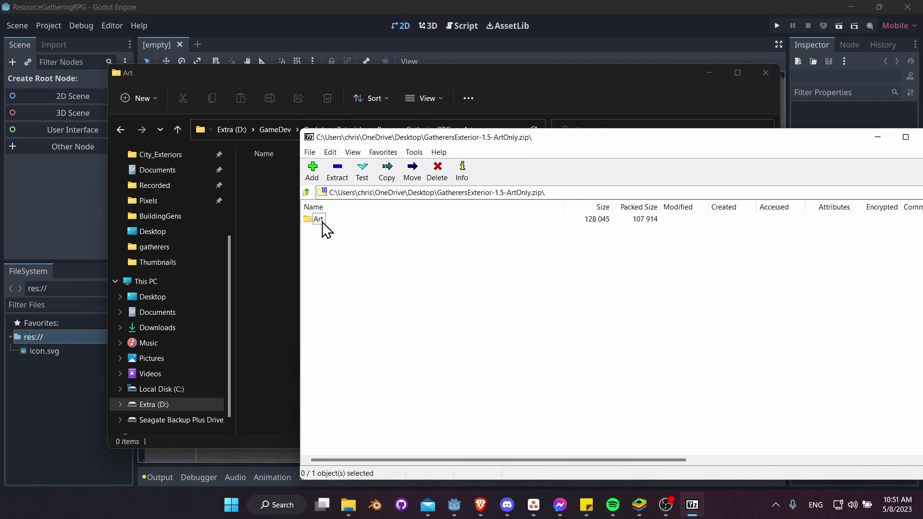
pyautogui.moveTo(316, 216); pyautogui.dragTo(292, 211)
pyautogui.moveTo(270, 180); pyautogui.dragTo(269, 180)
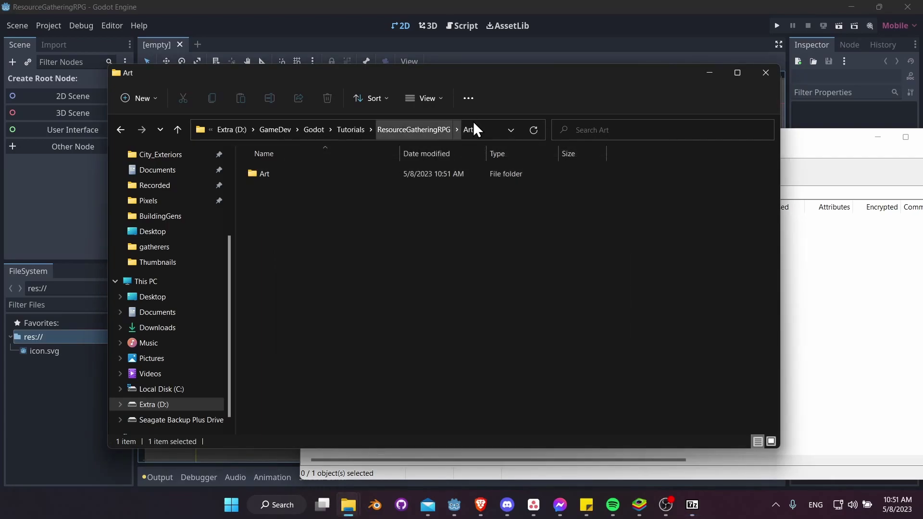
# Rename the copied inner Art folder as GatherersExterior and open it to show its contents.
pyautogui.press('F2')
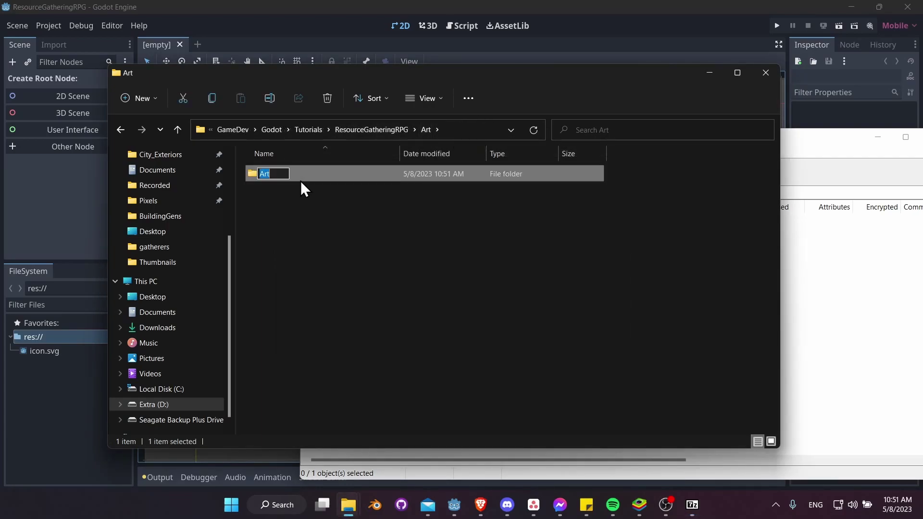
pyautogui.write('GatherersExterior')
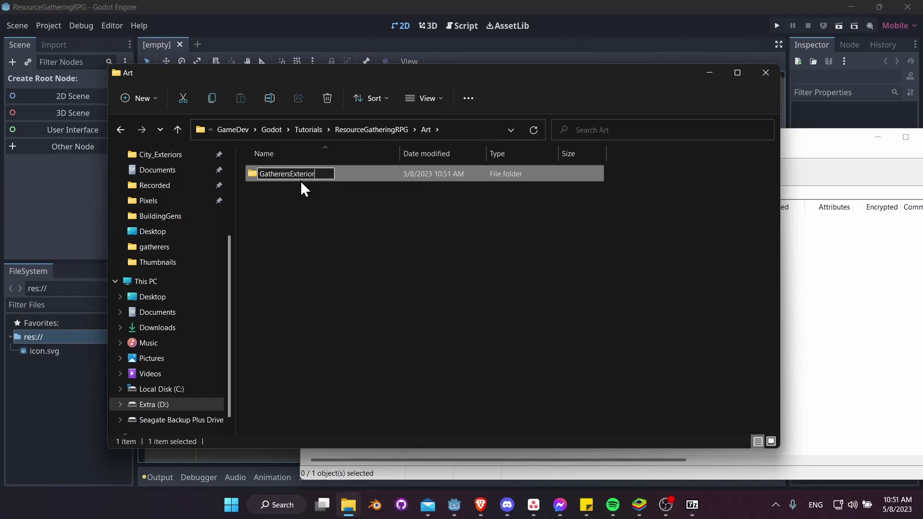
pyautogui.press('Return')
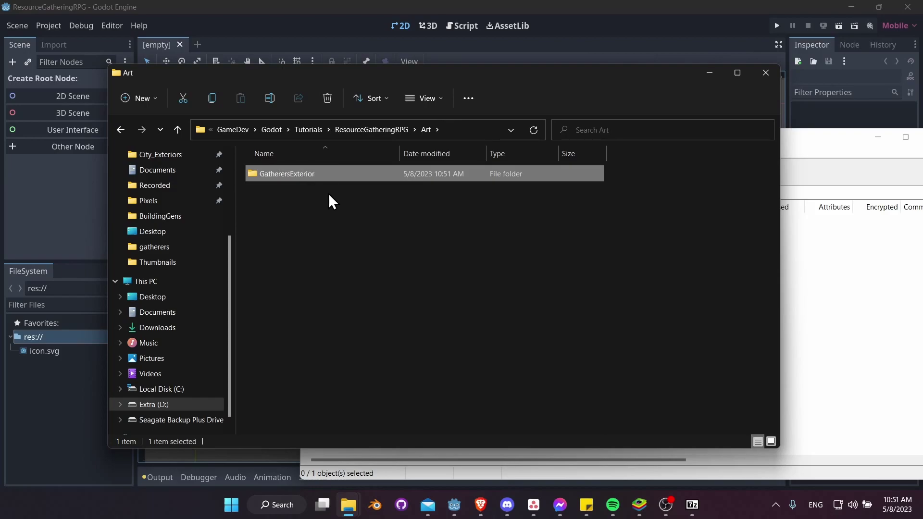
pyautogui.doubleClick(334, 179)
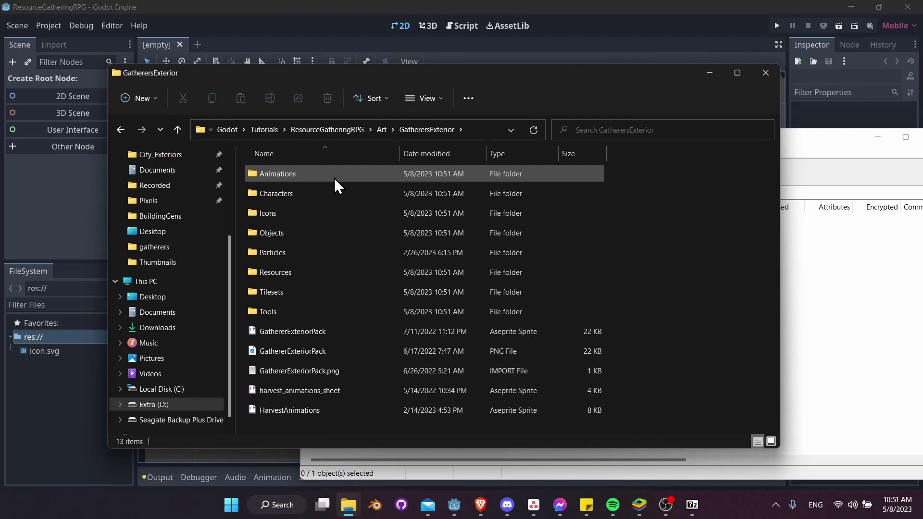
# Return to Godot, expand the Art and GatherersExterior folders in the project files, and widen the FileSystem dock slightly.
pyautogui.click(79, 400)
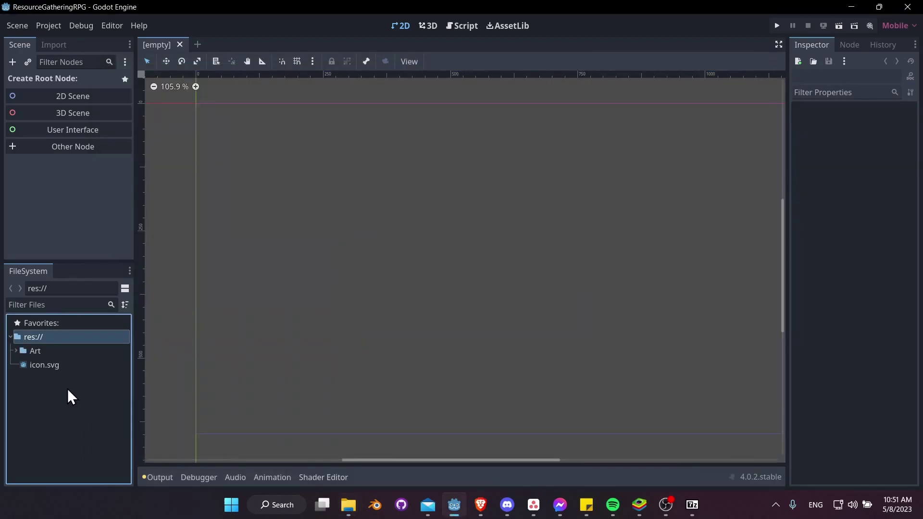
pyautogui.click(16, 351)
pyautogui.click(22, 365)
pyautogui.moveTo(139, 369); pyautogui.dragTo(164, 368)
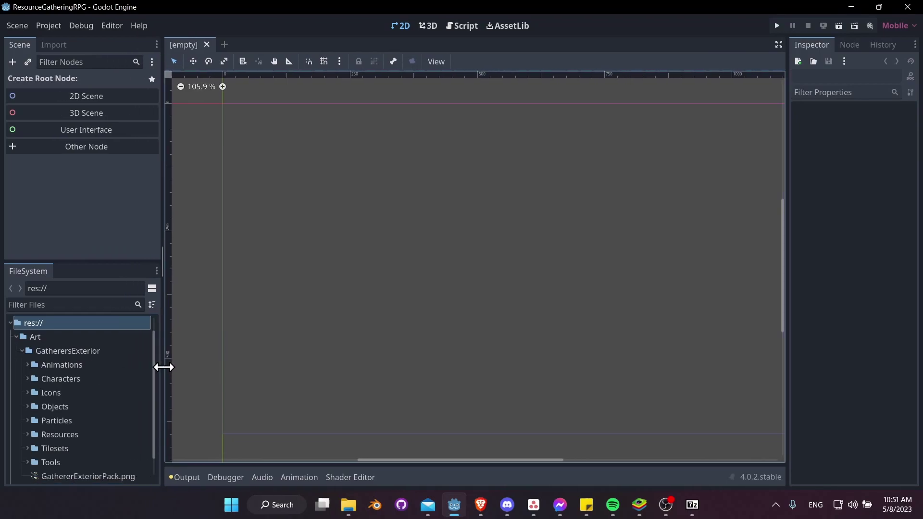